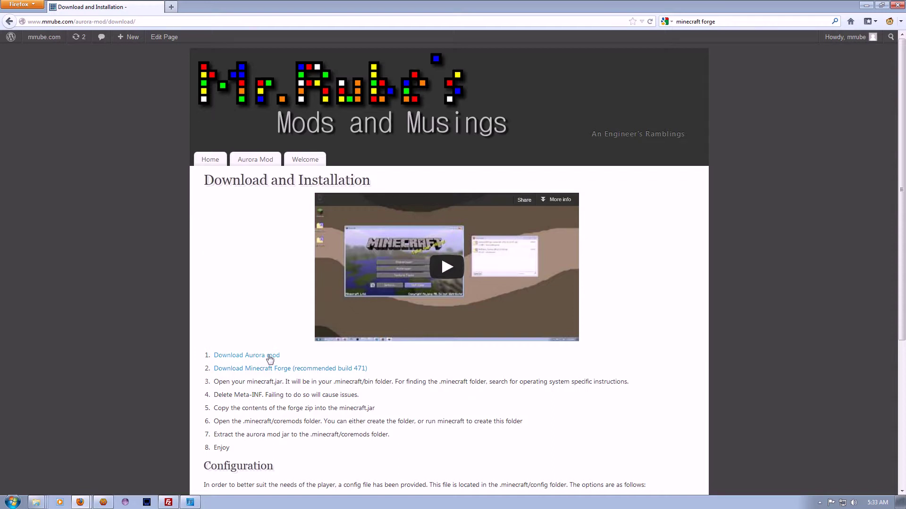
# - Save the Aurora mod zip and the recommended Minecraft Forge build 471 zip from the download page's links
pyautogui.click(217, 357)
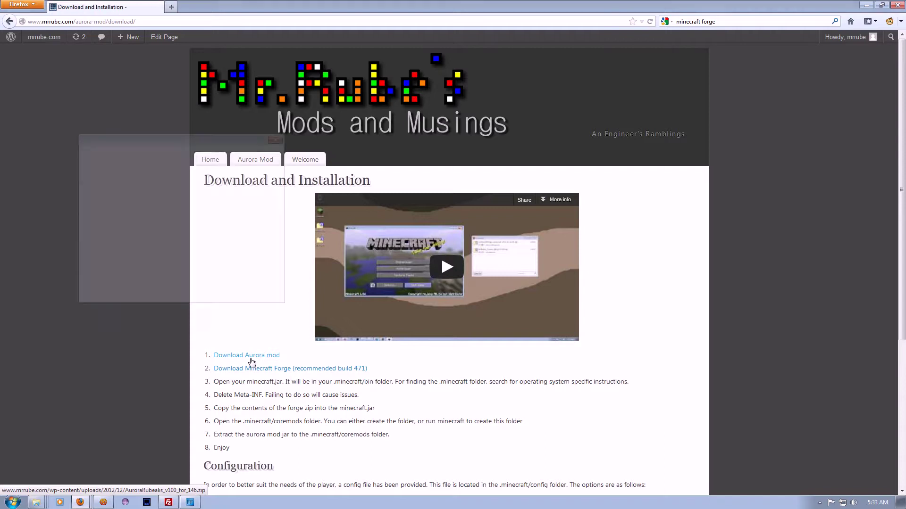
pyautogui.click(219, 276)
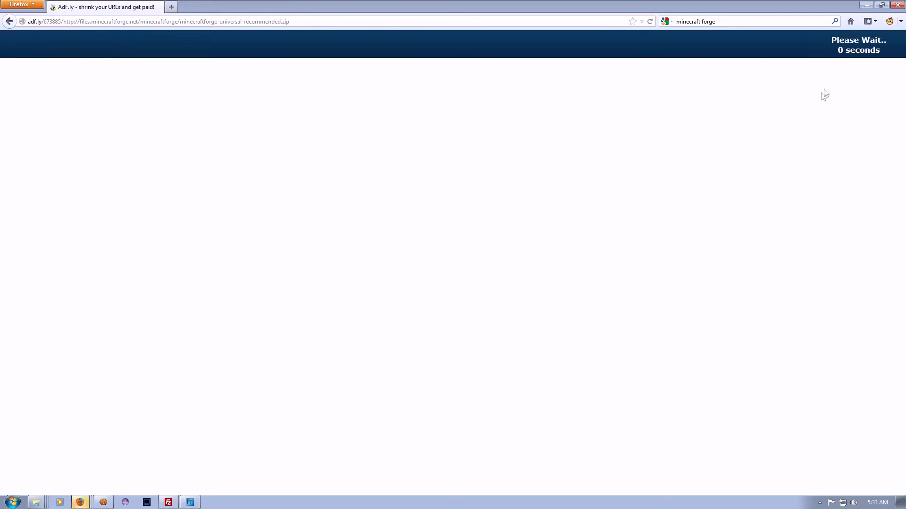
pyautogui.click(854, 49)
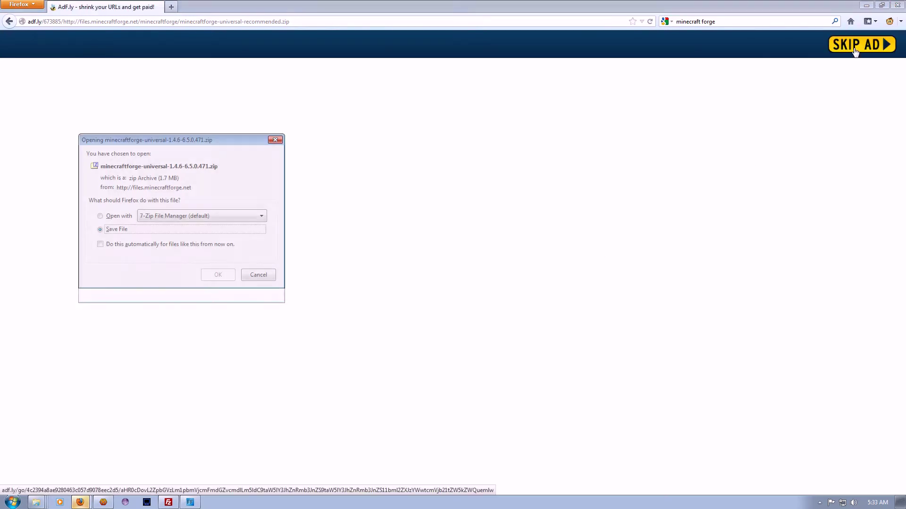
pyautogui.click(218, 275)
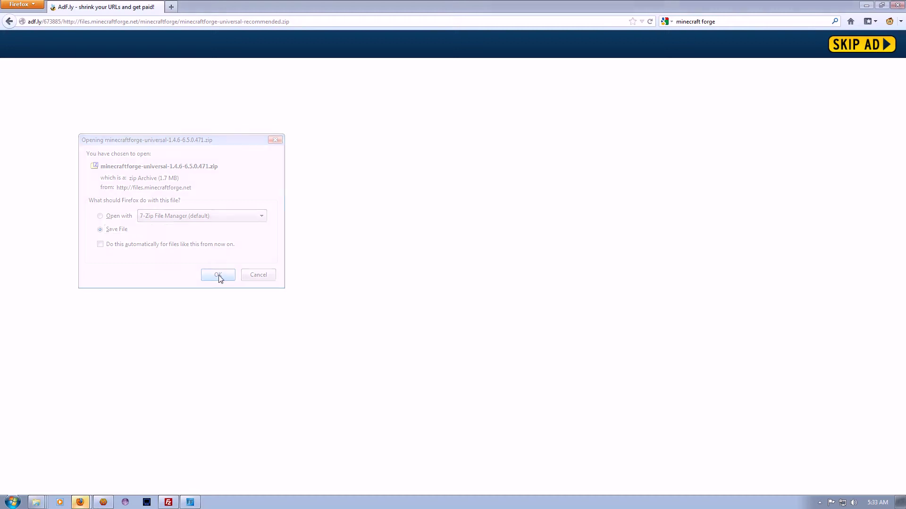
pyautogui.click(867, 6)
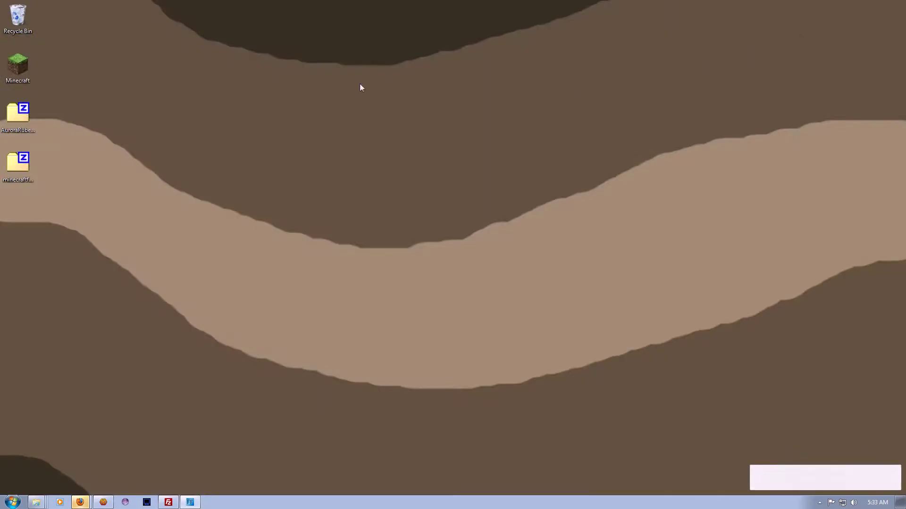
# - Run Minecraft once with the saved login, checking the game location in the launcher options beforehand, and close the game
pyautogui.doubleClick(21, 66)
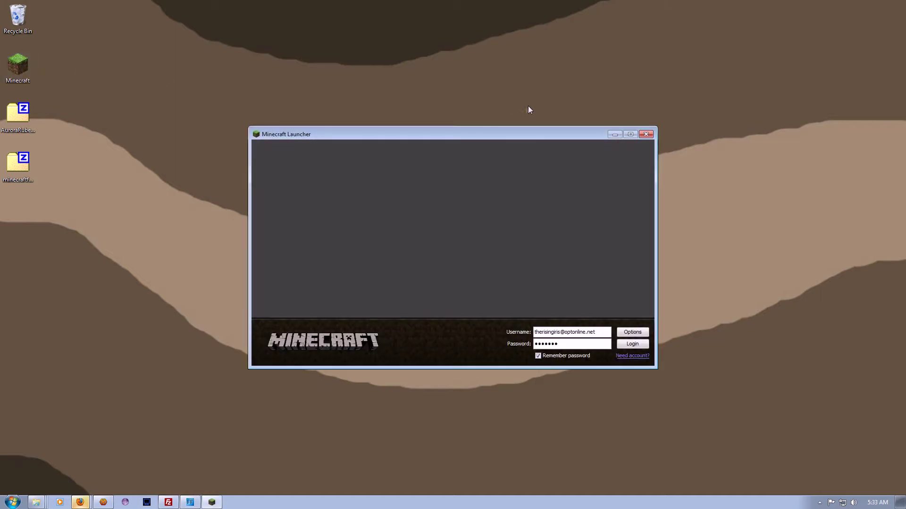
pyautogui.click(633, 332)
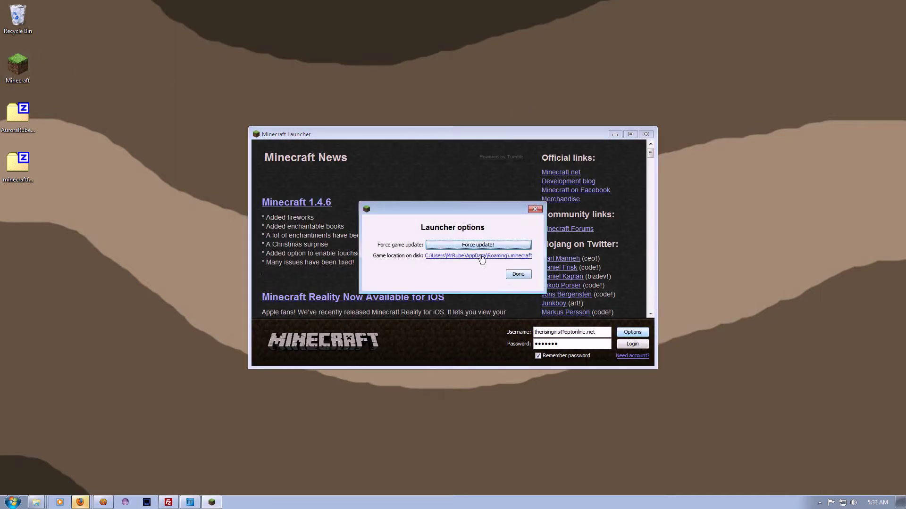
pyautogui.click(518, 274)
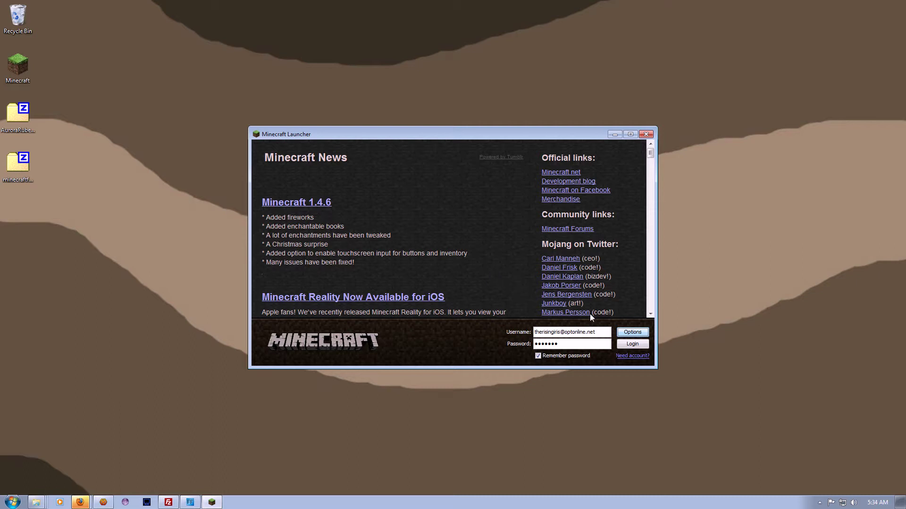
pyautogui.click(632, 345)
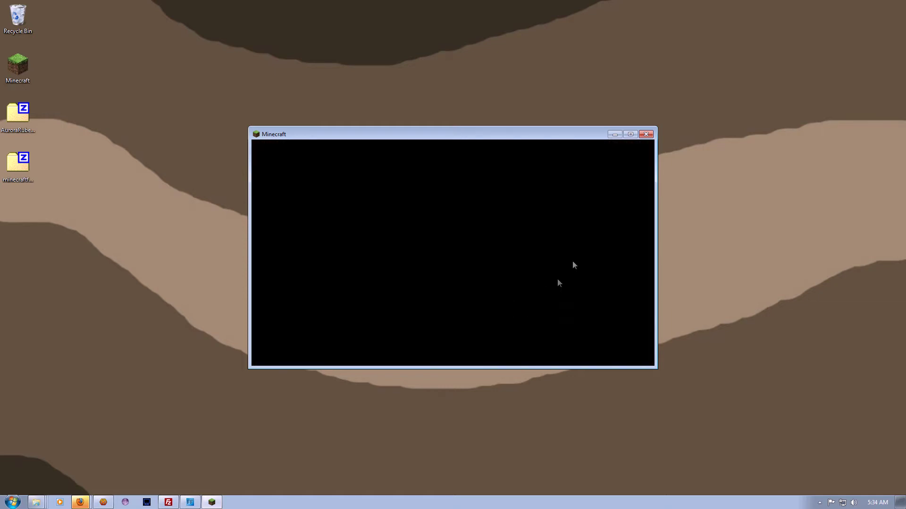
pyautogui.click(650, 135)
# - Open the %appdata% folder and go to the bin folder inside .minecraft
pyautogui.press('super')
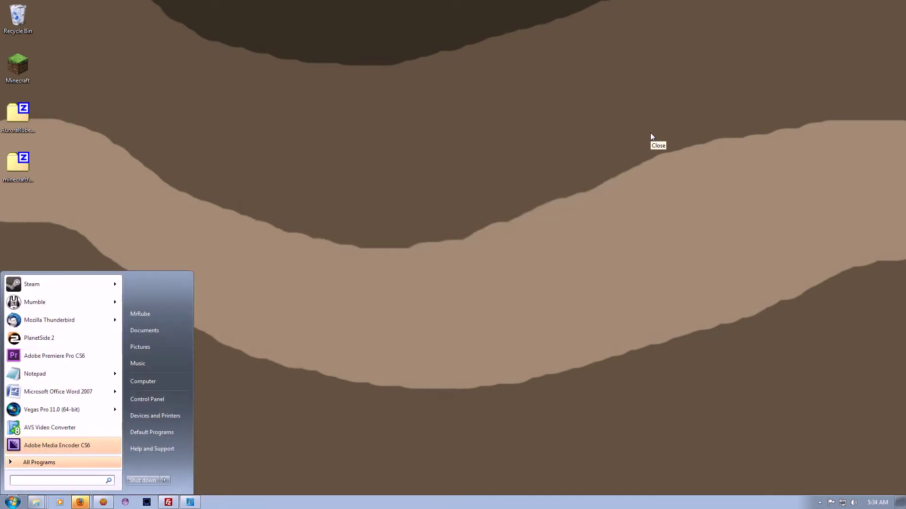
pyautogui.write('%')
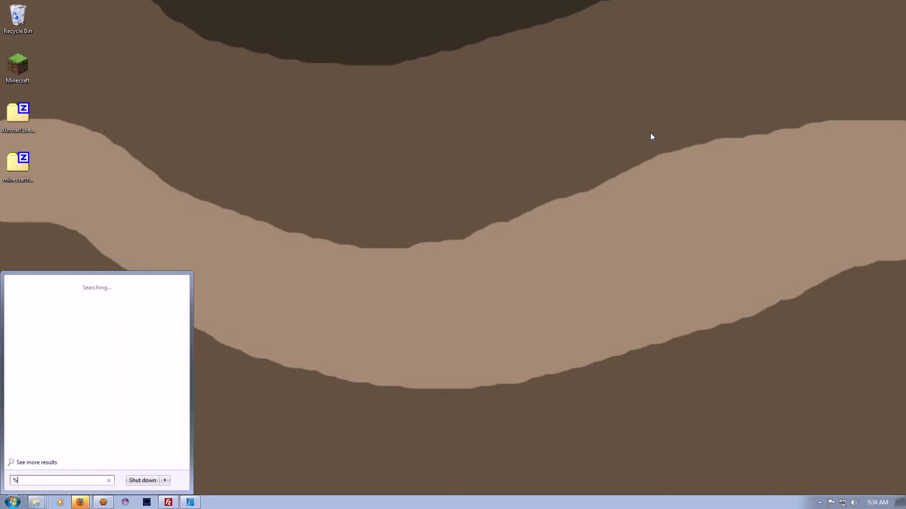
pyautogui.write('appdata%')
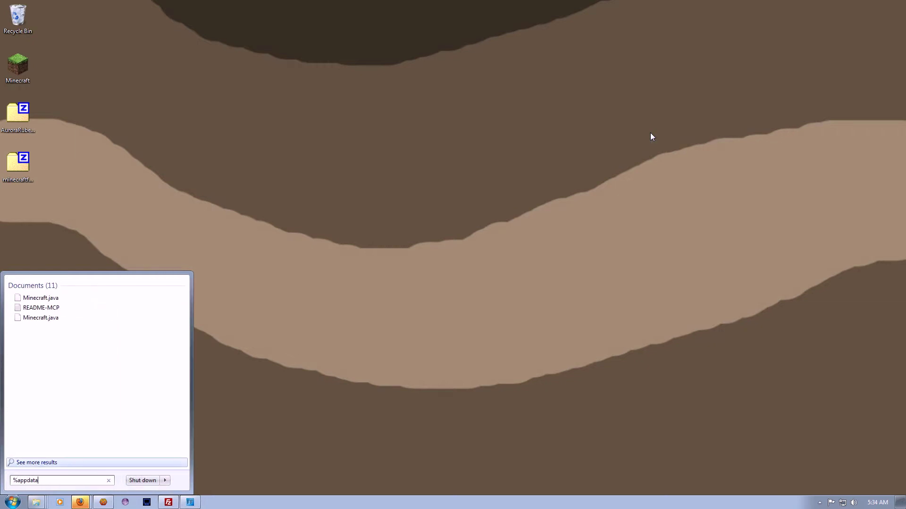
pyautogui.press('Return')
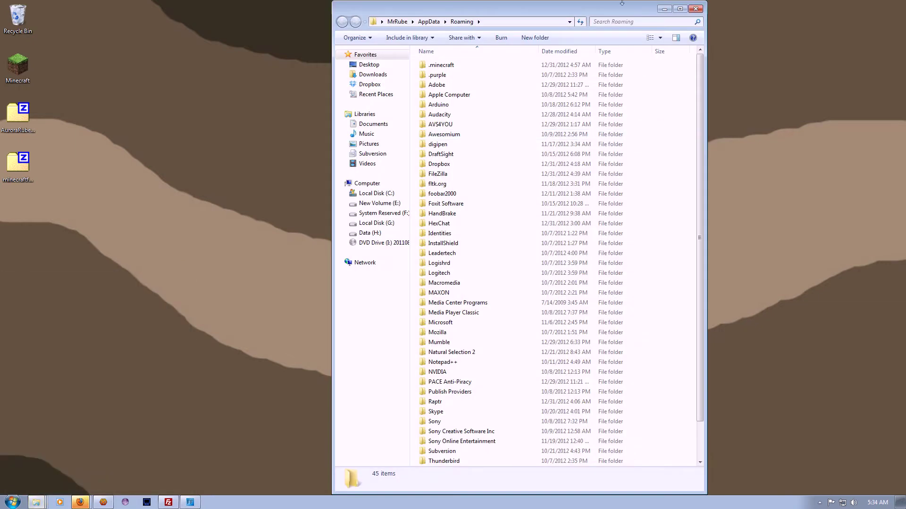
pyautogui.doubleClick(440, 66)
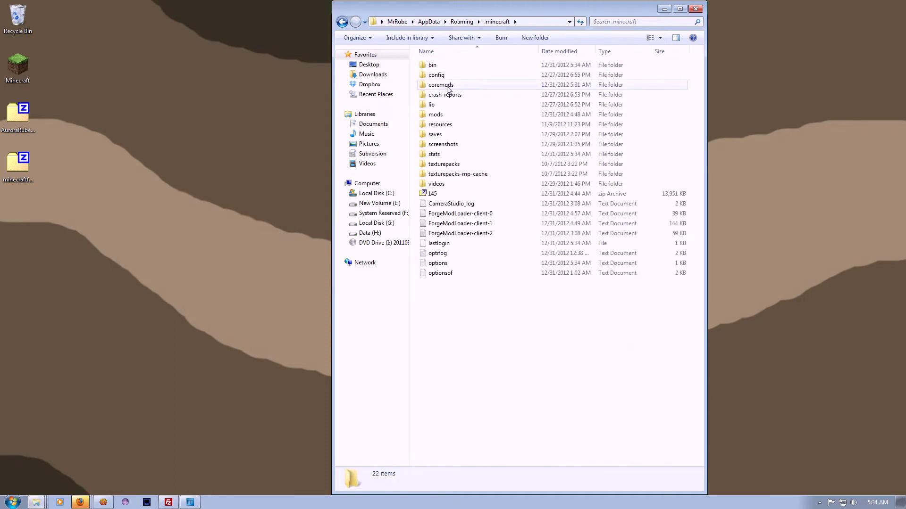
pyautogui.doubleClick(443, 67)
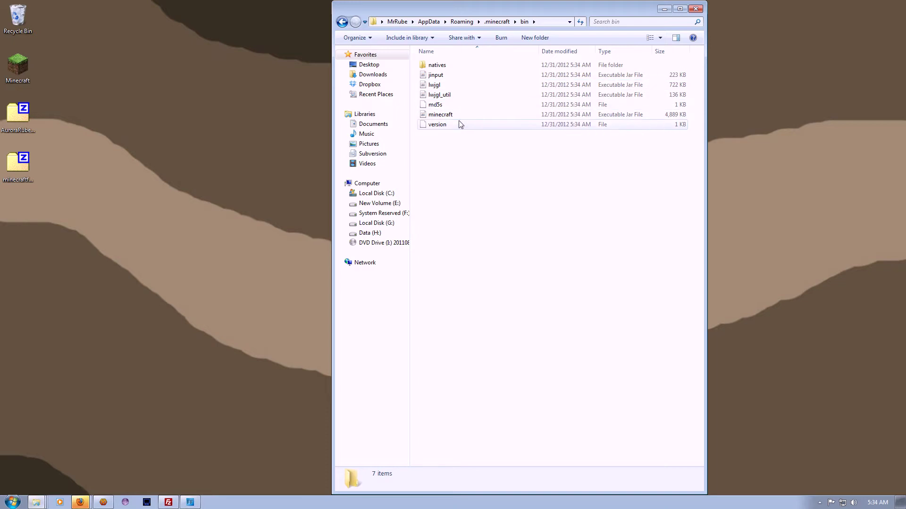
# - Open minecraft.jar as an archive in 7-Zip and delete its META-INF folder
pyautogui.click(453, 115)
pyautogui.rightClick(453, 116)
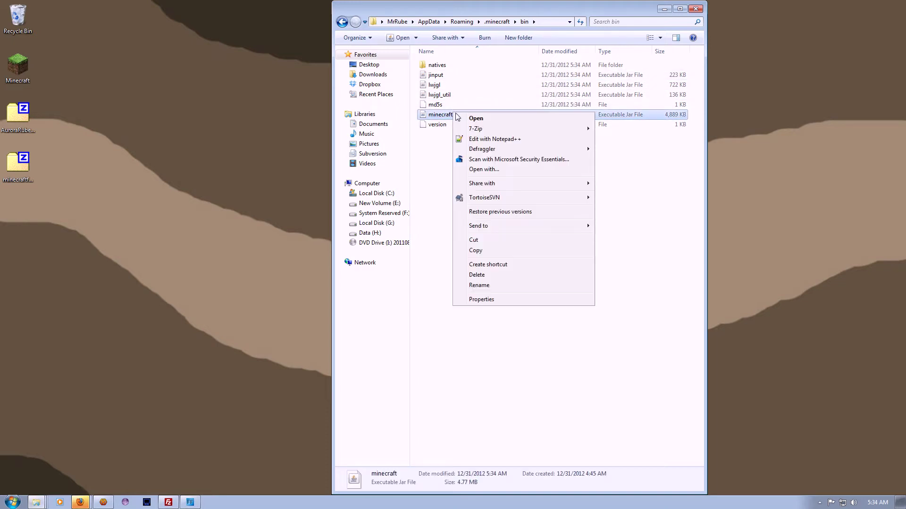
pyautogui.moveTo(503, 131)
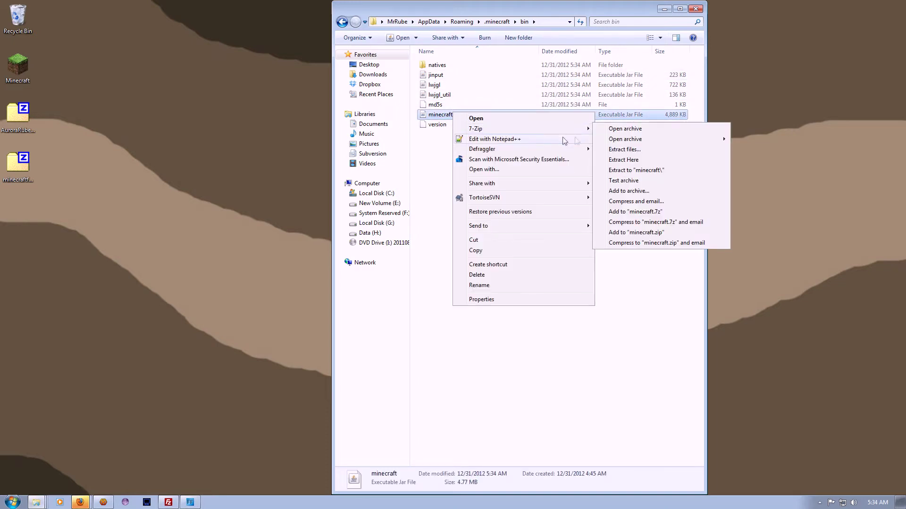
pyautogui.click(609, 133)
pyautogui.moveTo(385, 91); pyautogui.dragTo(494, 36)
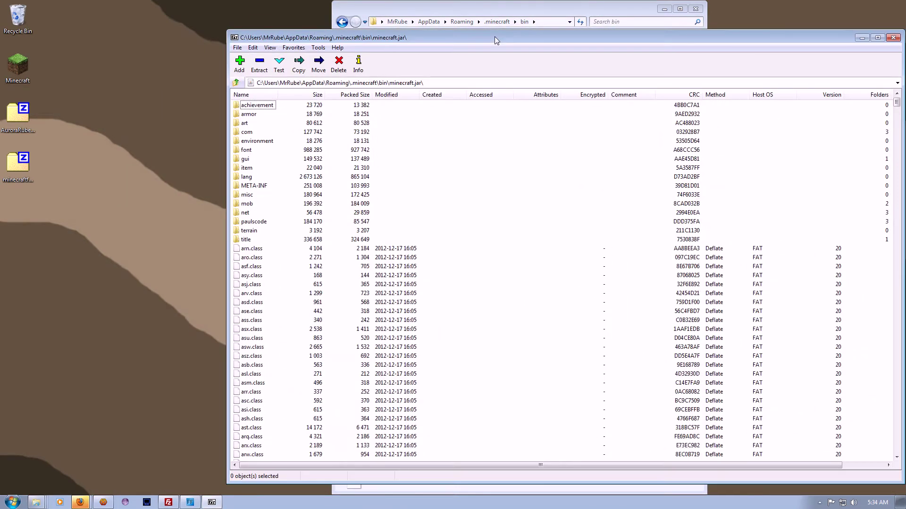
pyautogui.click(263, 187)
pyautogui.press('Delete')
pyautogui.press('Return')
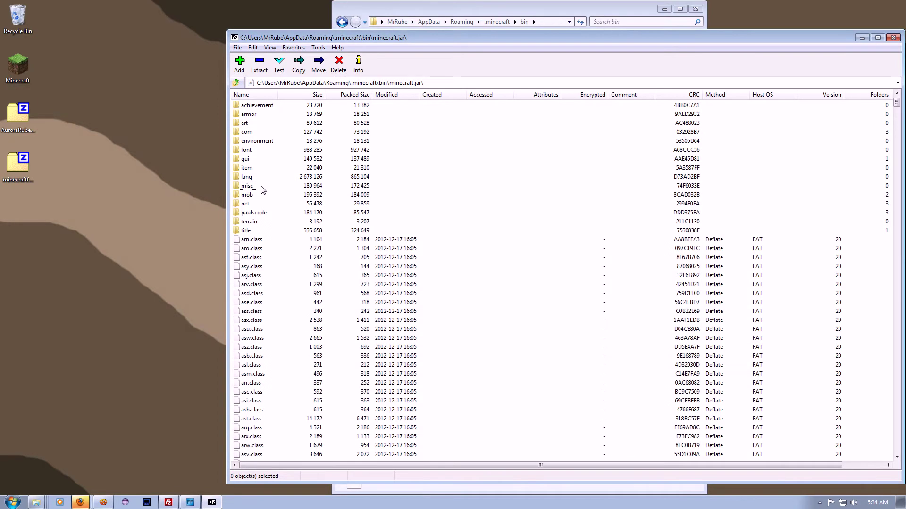
# - Copy the entire contents of minecraftforge-universal-1.4.6-6.5.0.471.zip into the minecraft.jar archive
pyautogui.click(16, 161)
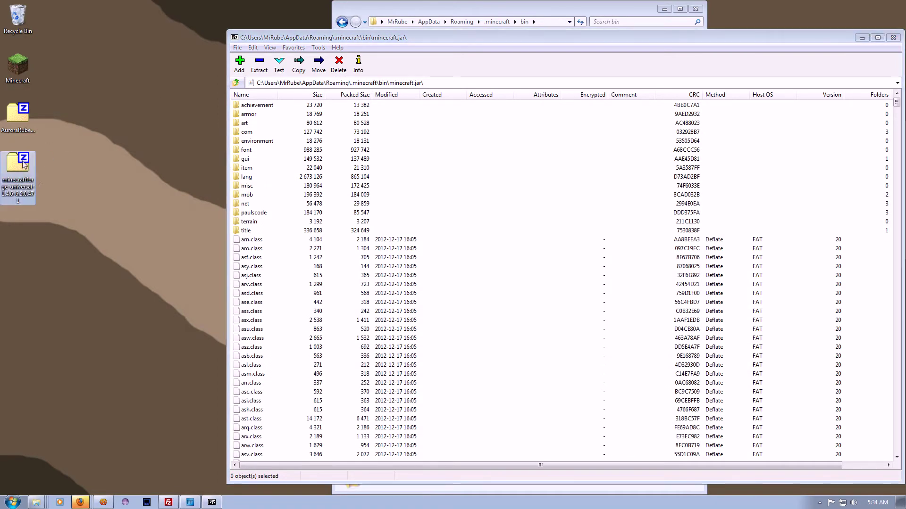
pyautogui.doubleClick(17, 164)
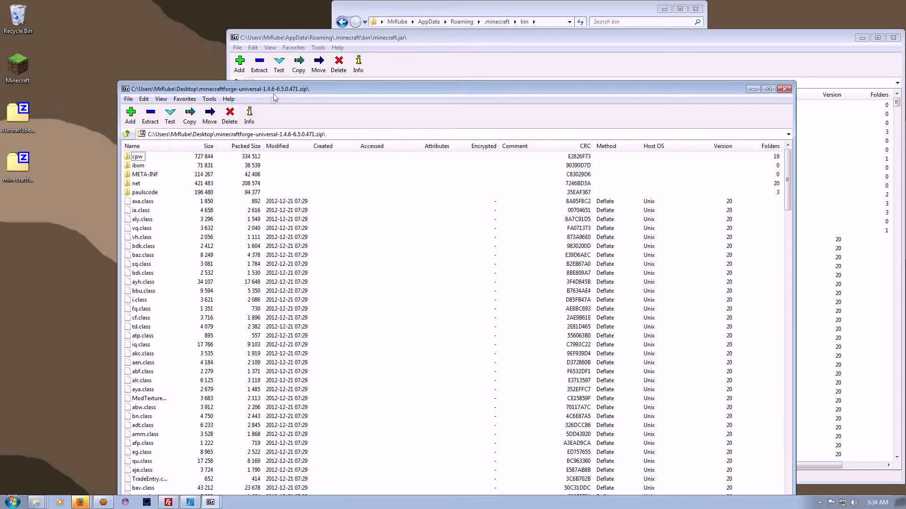
pyautogui.moveTo(281, 87); pyautogui.dragTo(536, 43)
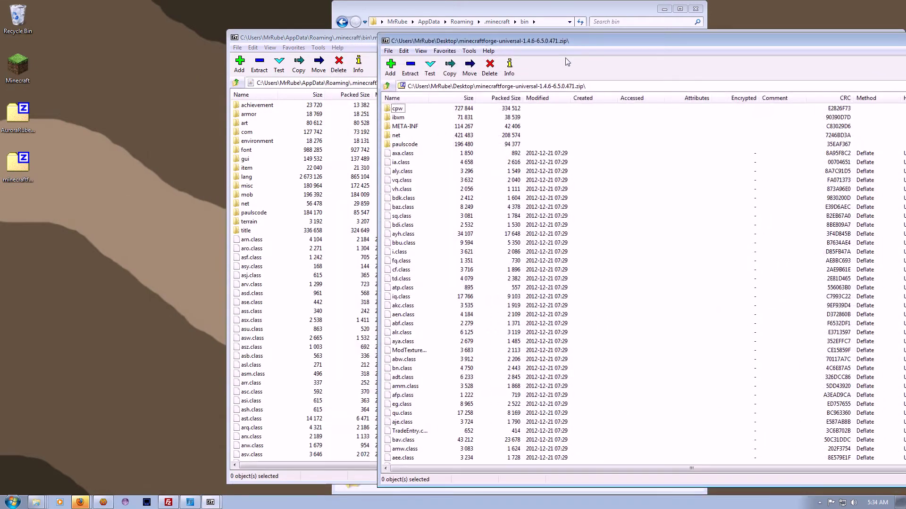
pyautogui.hotkey('ctrl', 'a')
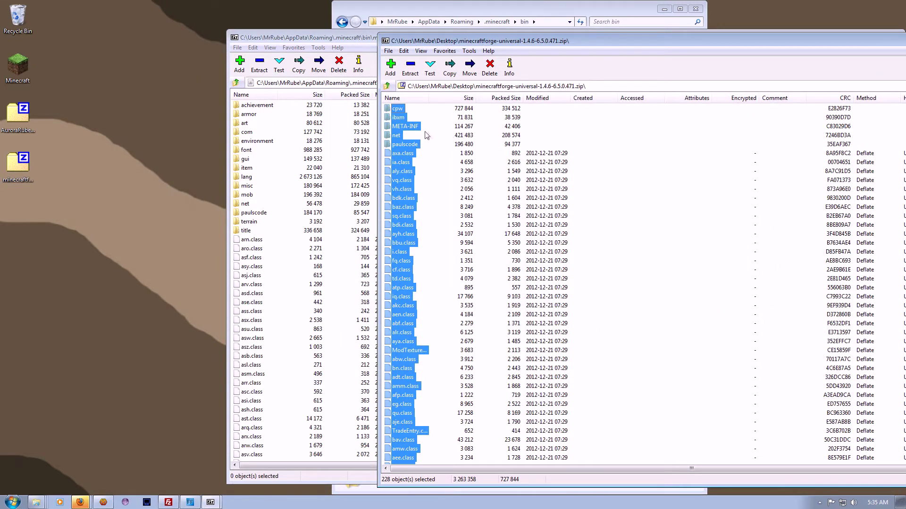
pyautogui.moveTo(399, 130); pyautogui.dragTo(281, 296)
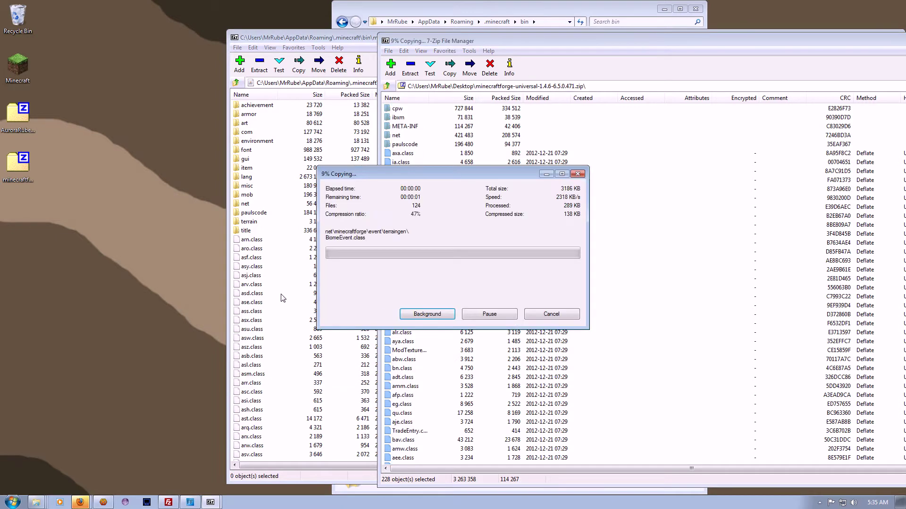
pyautogui.click(355, 229)
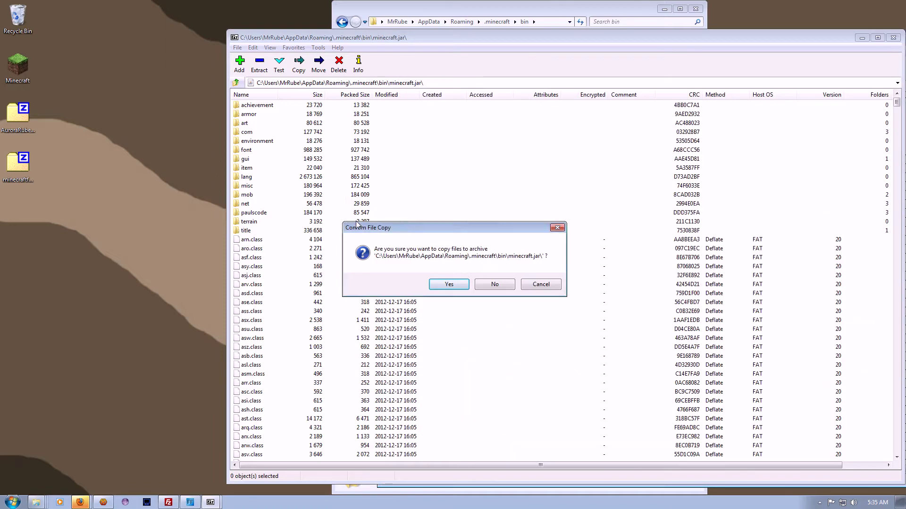
pyautogui.click(449, 285)
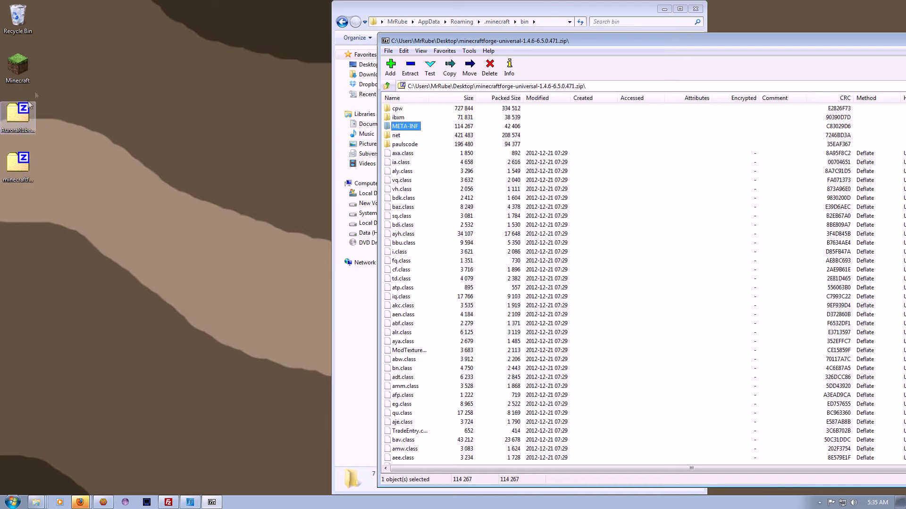
# - Start Minecraft with the saved login, check the mod list for Forge, and close the game
pyautogui.click(33, 66)
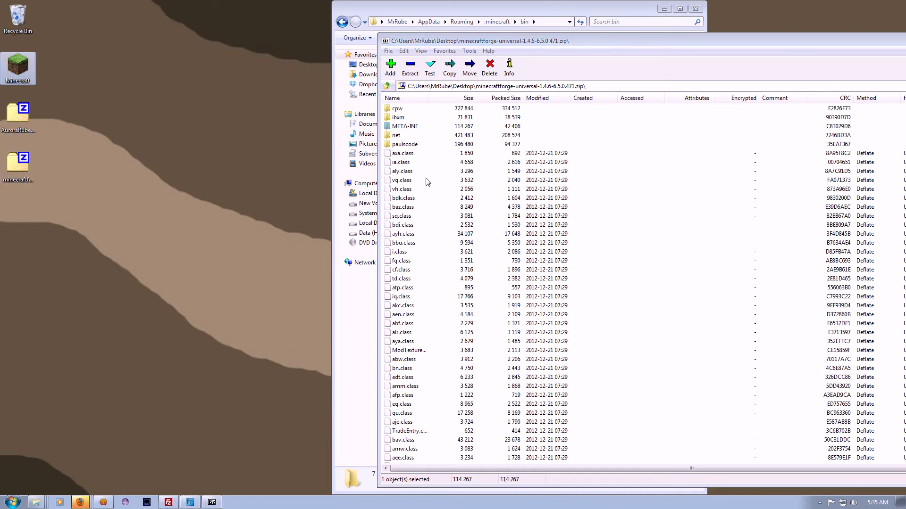
pyautogui.click(633, 345)
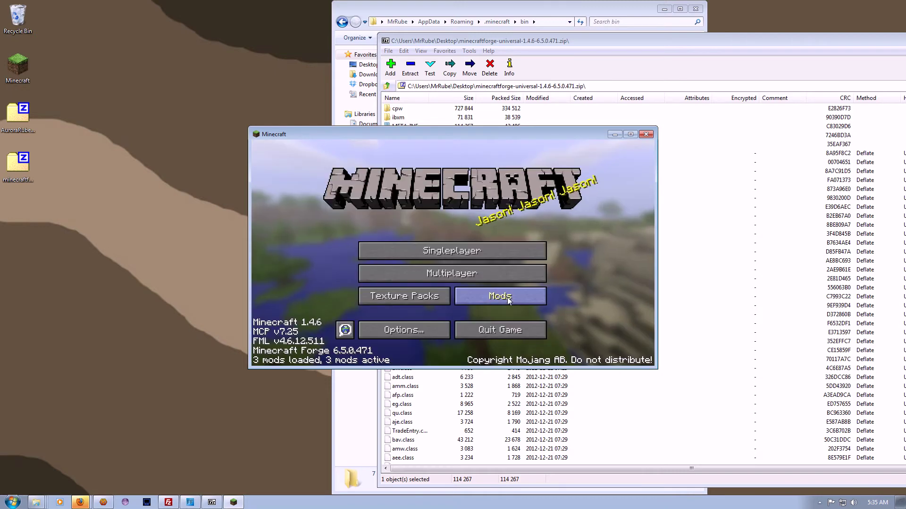
pyautogui.click(507, 298)
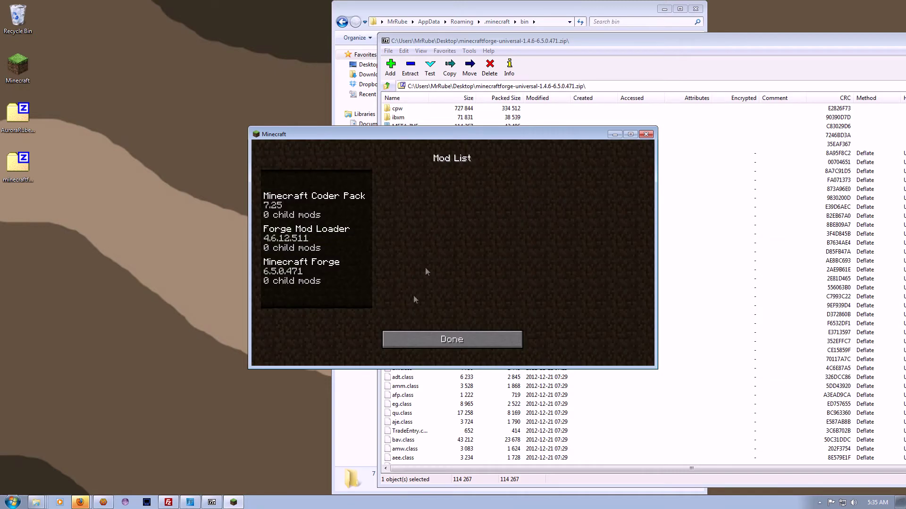
pyautogui.click(425, 340)
pyautogui.click(645, 135)
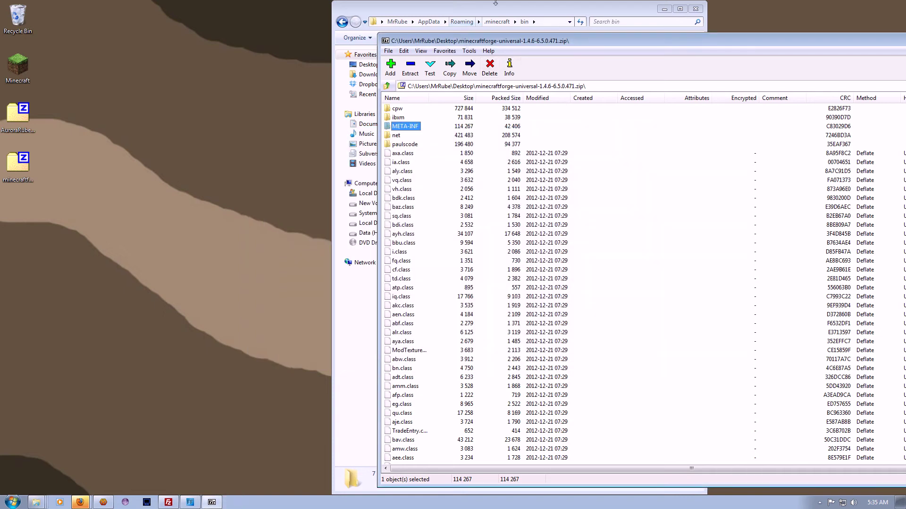
# - Return to the .minecraft folder and open its coremods folder
pyautogui.click(498, 8)
pyautogui.click(342, 22)
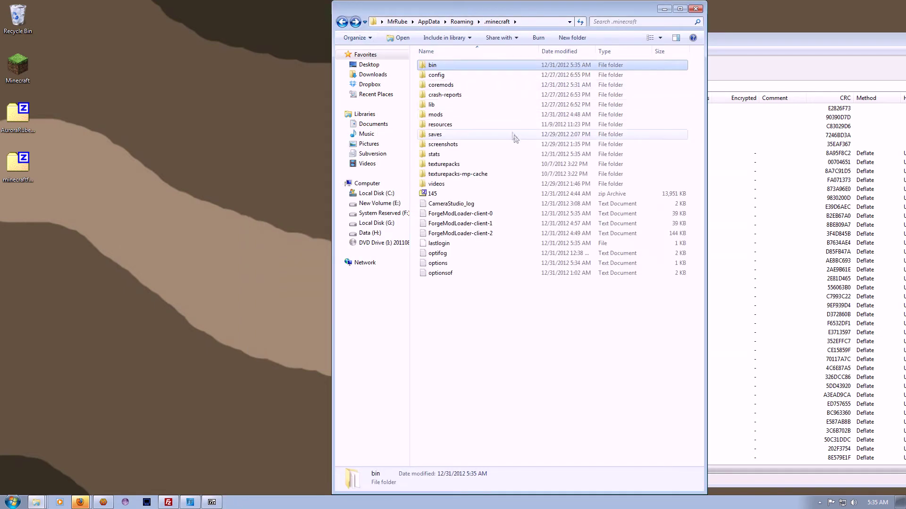
pyautogui.doubleClick(443, 85)
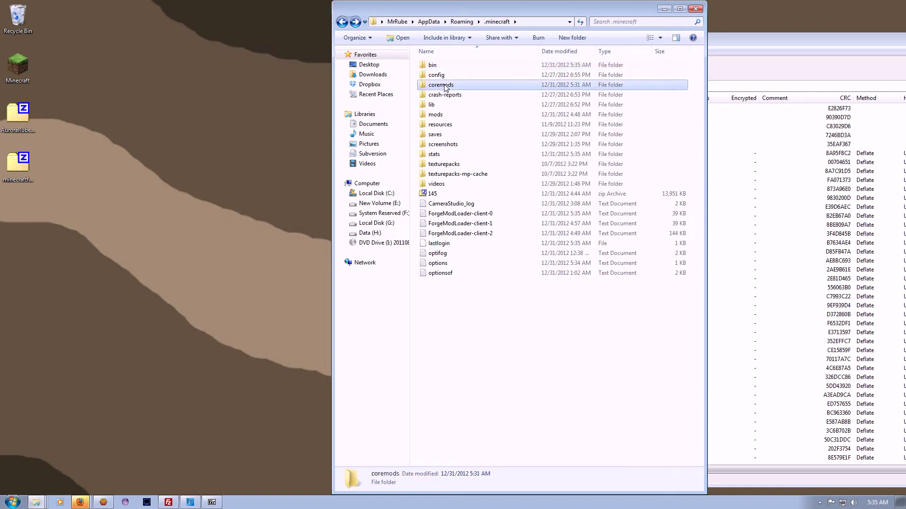
# - Open the AuroraRubealis_v100_for_146.zip archive from the desktop and copy its AuroraRubealis_v100_For_146 jar into the coremods folder
pyautogui.moveTo(19, 113); pyautogui.dragTo(91, 109)
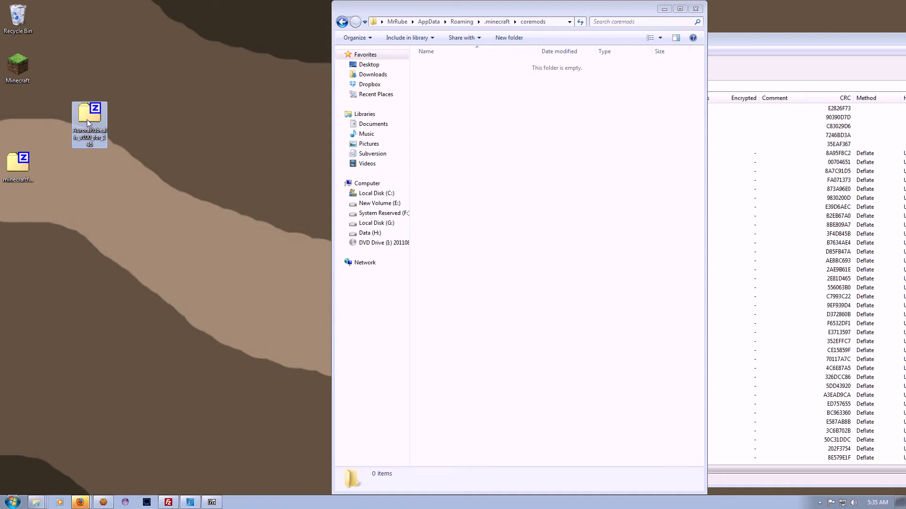
pyautogui.doubleClick(87, 120)
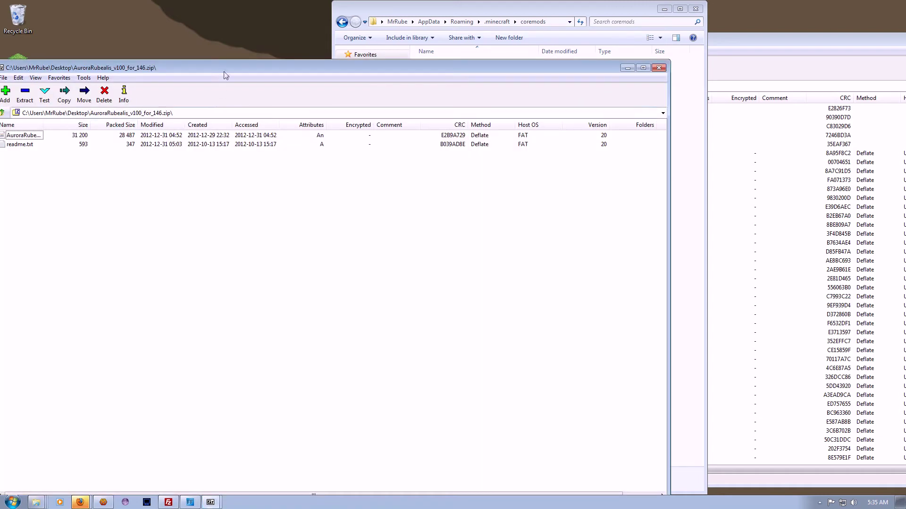
pyautogui.moveTo(233, 78); pyautogui.dragTo(548, 88)
pyautogui.click(351, 157)
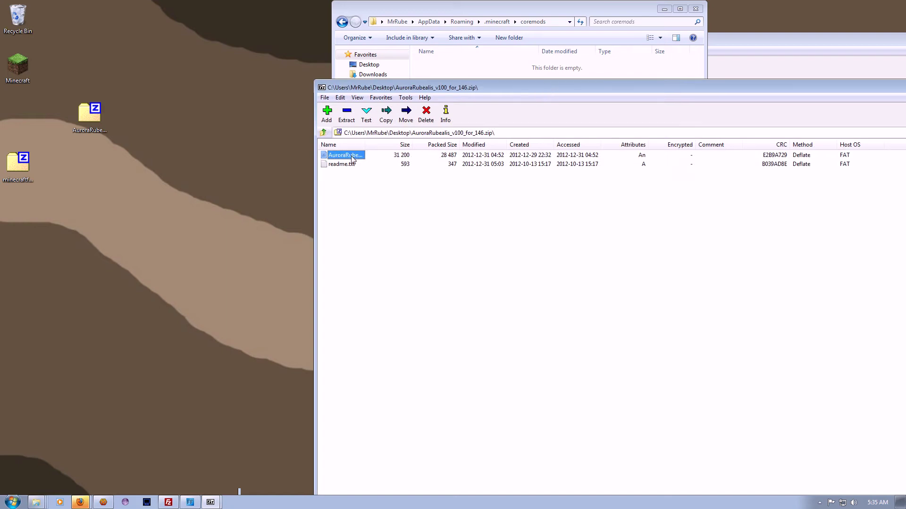
pyautogui.moveTo(448, 87)
pyautogui.mouseDown()
pyautogui.moveTo(467, 146)
pyautogui.moveTo(459, 83)
pyautogui.mouseUp()
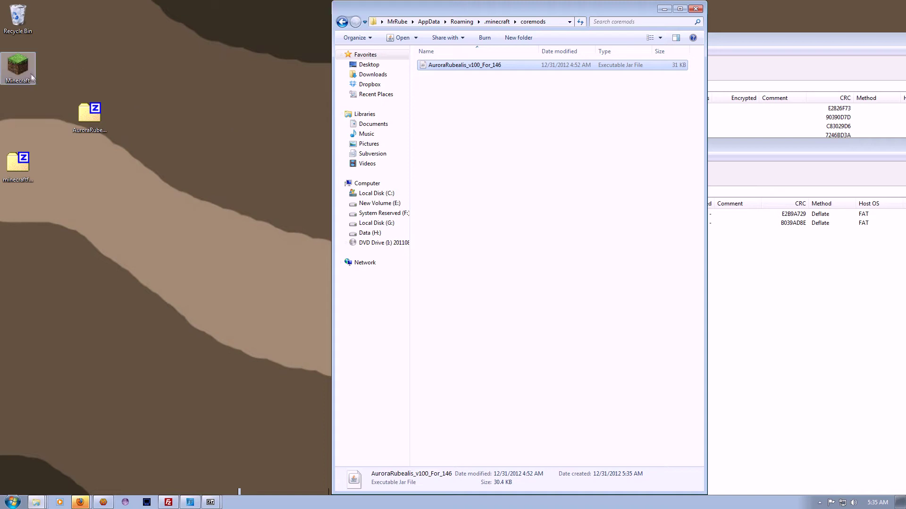
# - Start Minecraft with the saved login and check the mod list for Mr. Rube's Aurora Mod
pyautogui.doubleClick(17, 66)
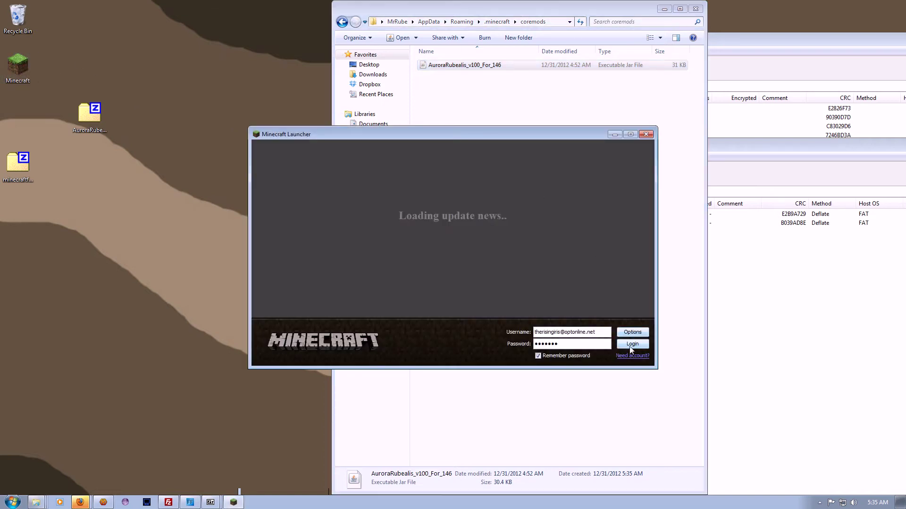
pyautogui.click(629, 345)
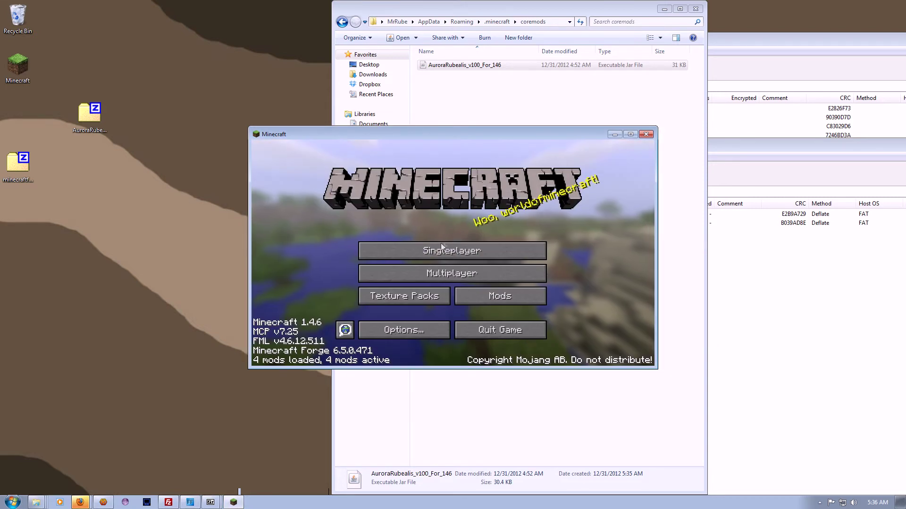
pyautogui.click(475, 302)
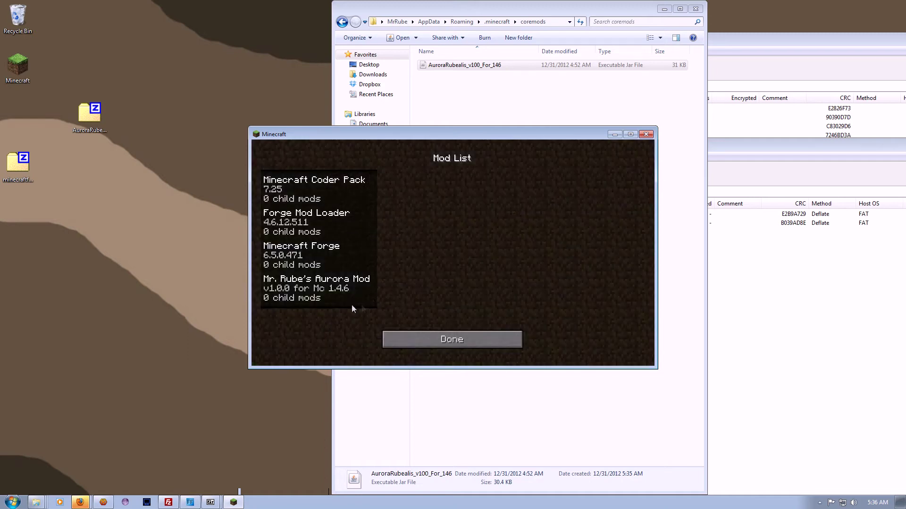
pyautogui.click(409, 335)
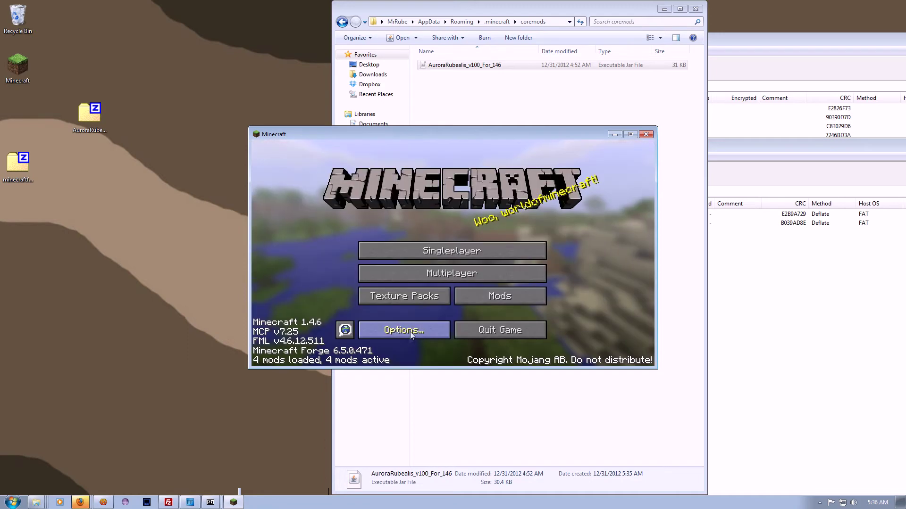
# - Load the first saved world in the singleplayer list
pyautogui.click(413, 249)
pyautogui.click(389, 189)
pyautogui.click(389, 186)
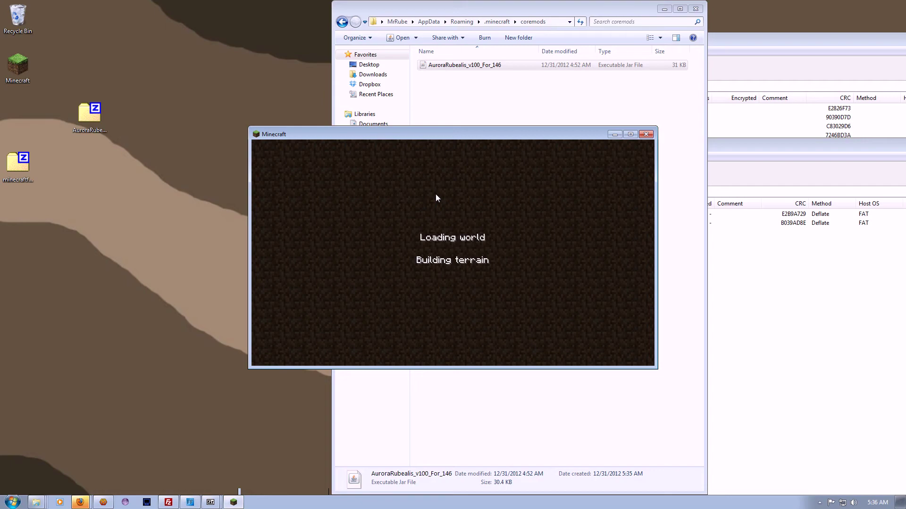
# - Set the world's time to 12999 with the command /time set 12999
pyautogui.press('/')
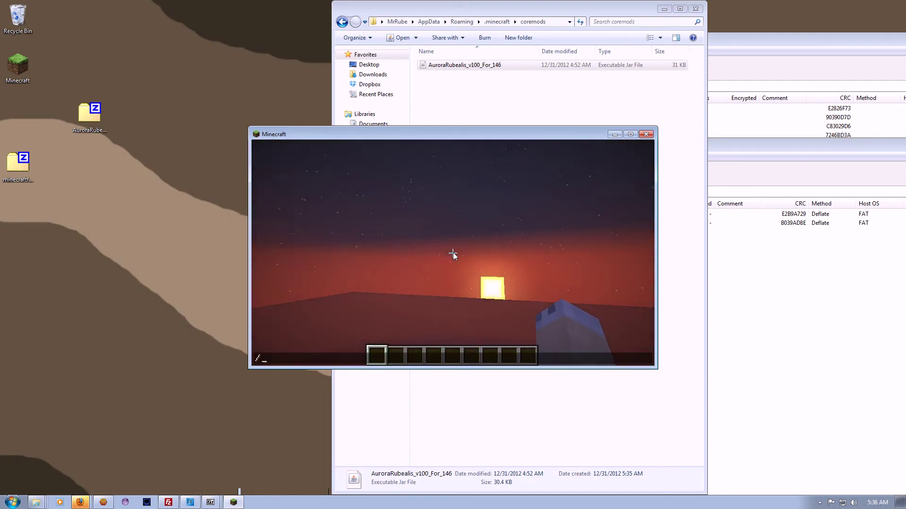
pyautogui.write('time ')
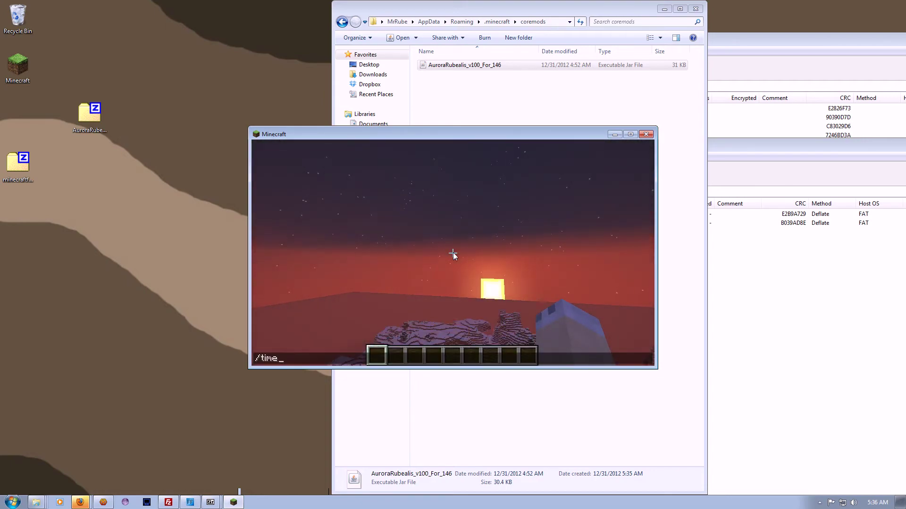
pyautogui.write('set 1299')
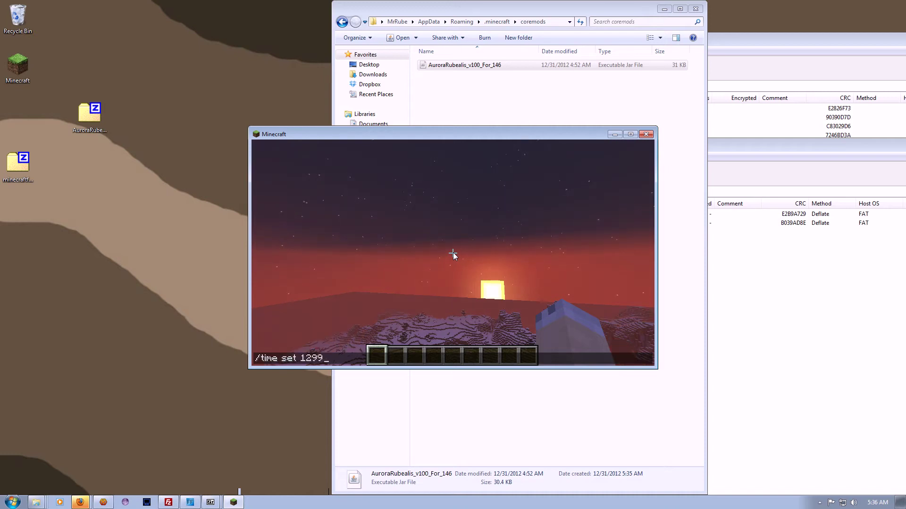
pyautogui.write('9')
pyautogui.press('Return')
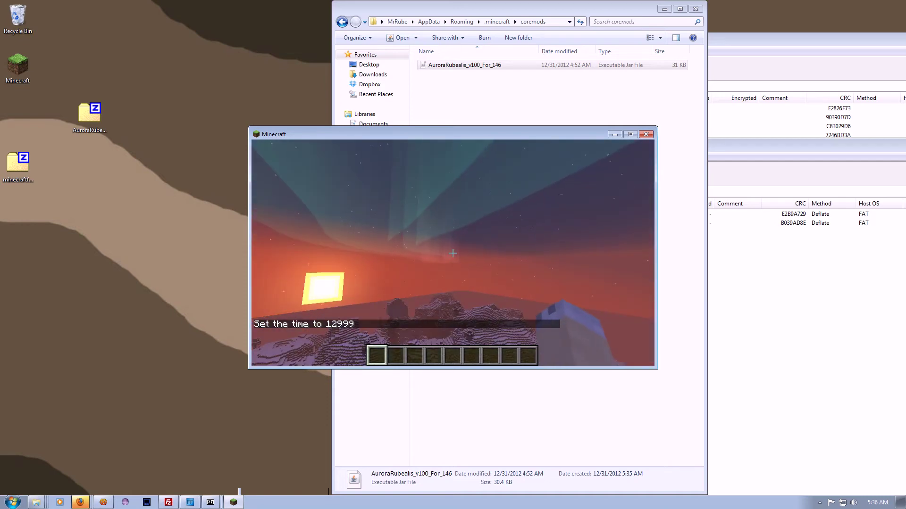
# - Save and quit the world to the title screen and quit the game
pyautogui.press('Escape')
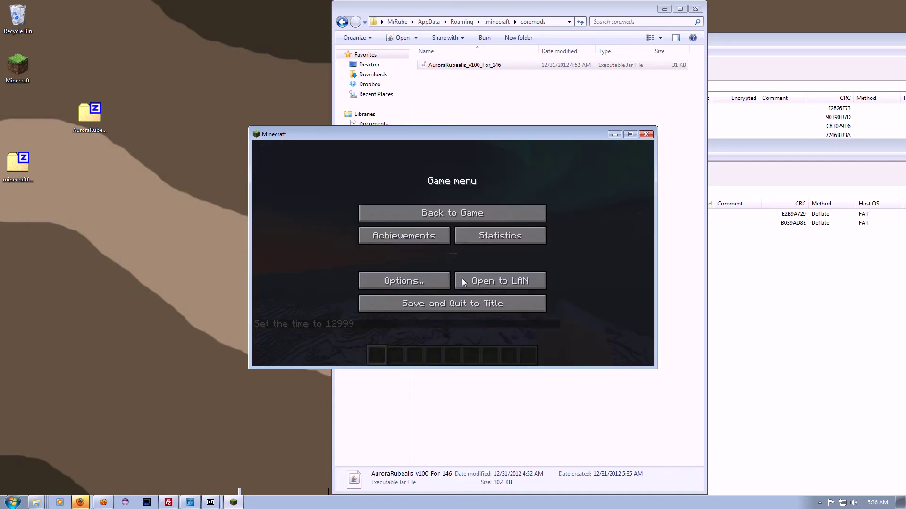
pyautogui.click(471, 306)
pyautogui.click(497, 327)
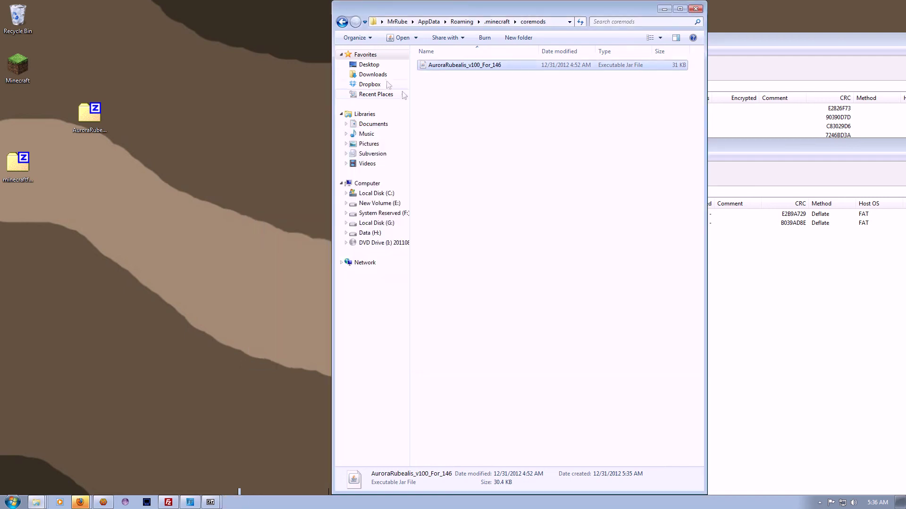
# - Open RubeAurora.cfg from the .minecraft config folder in Notepad++ and place its window so all the settings can be read
pyautogui.click(342, 22)
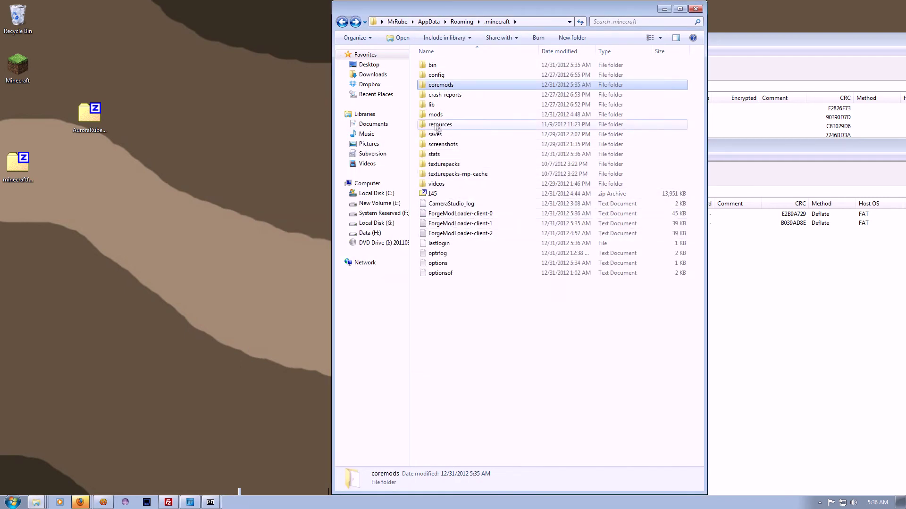
pyautogui.doubleClick(440, 77)
pyautogui.click(451, 87)
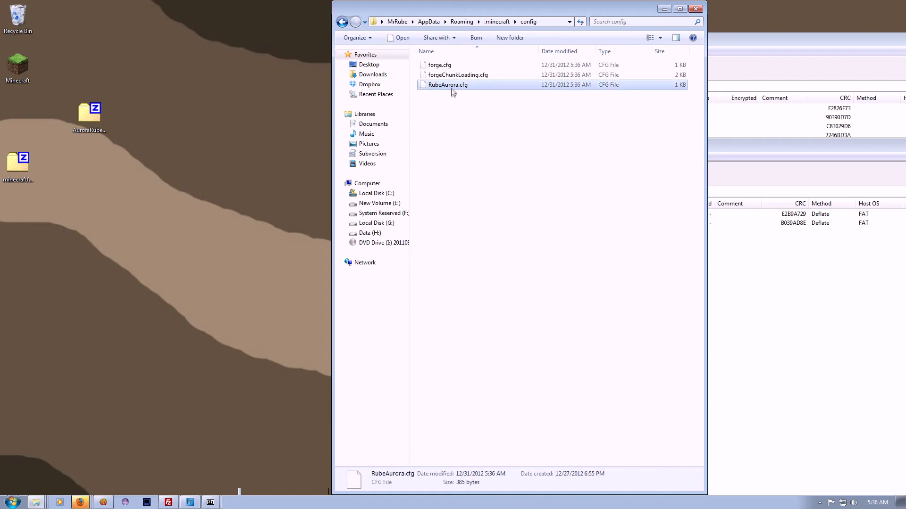
pyautogui.rightClick(452, 86)
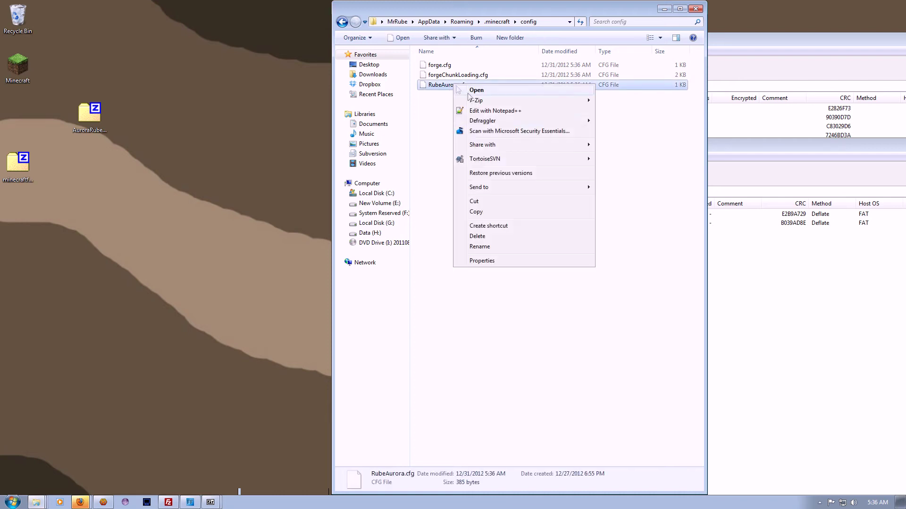
pyautogui.click(505, 110)
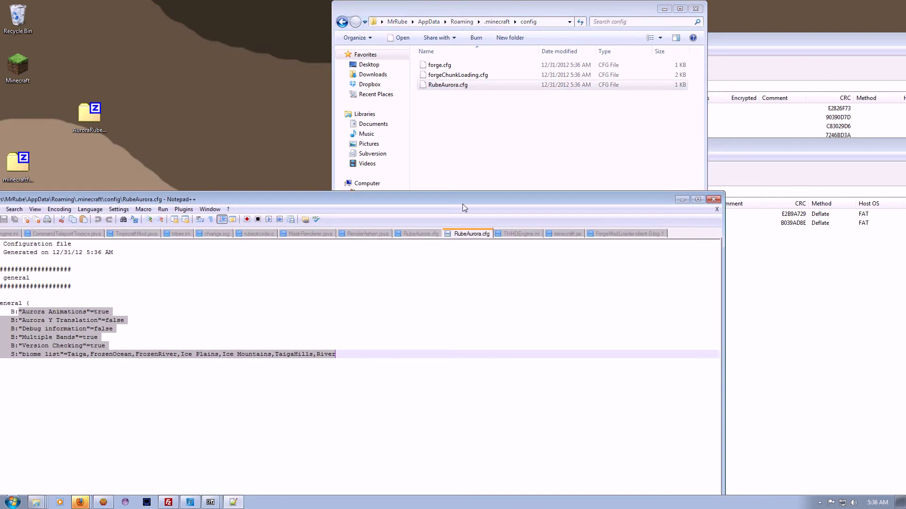
pyautogui.moveTo(462, 204); pyautogui.dragTo(689, 90)
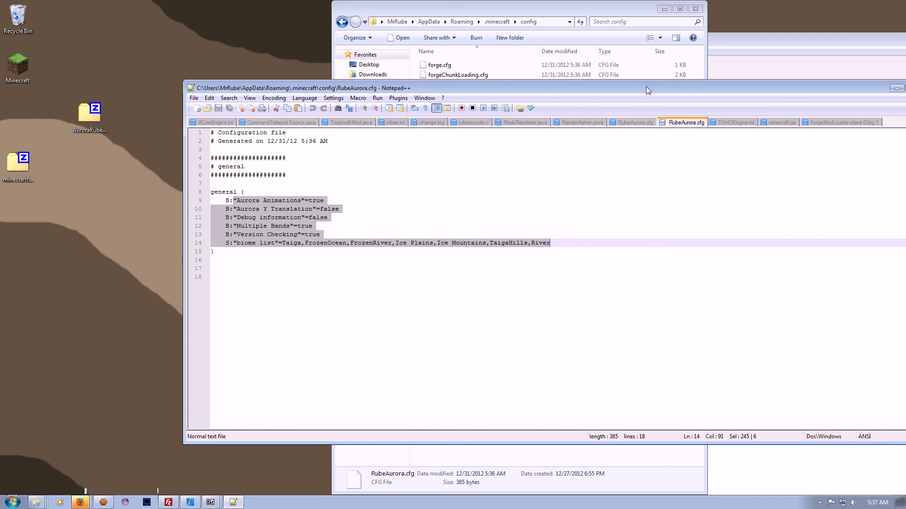
pyautogui.moveTo(649, 87); pyautogui.dragTo(561, 87)
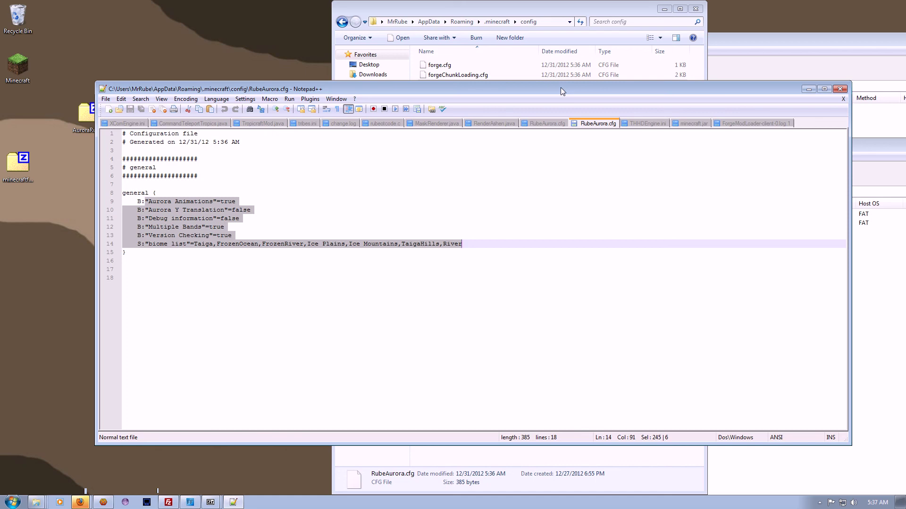